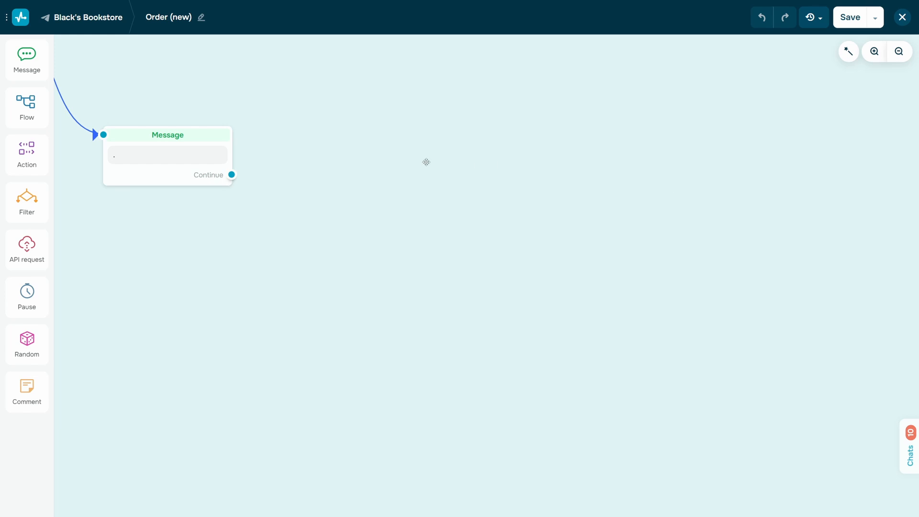
Turn on waiting for the subscriber's response in the message block and validate the answer as Phone or Contact.
left_click(156, 153)
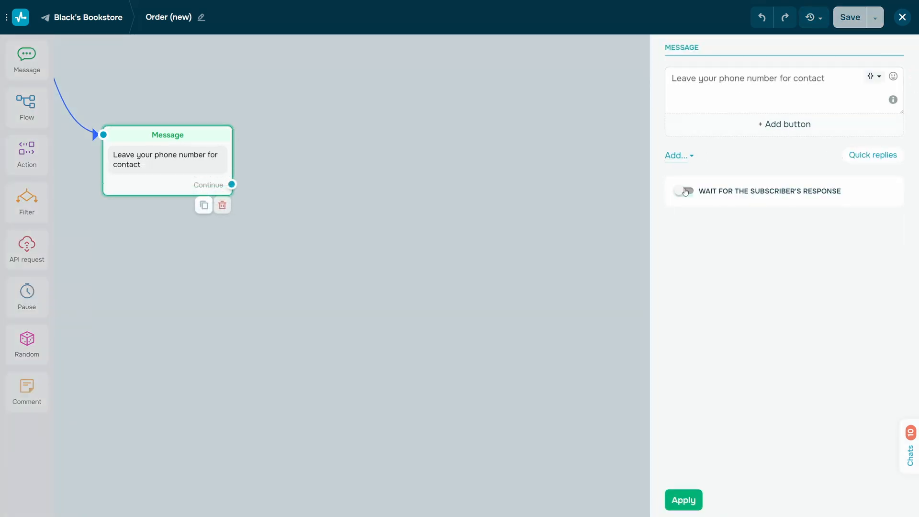
left_click(685, 191)
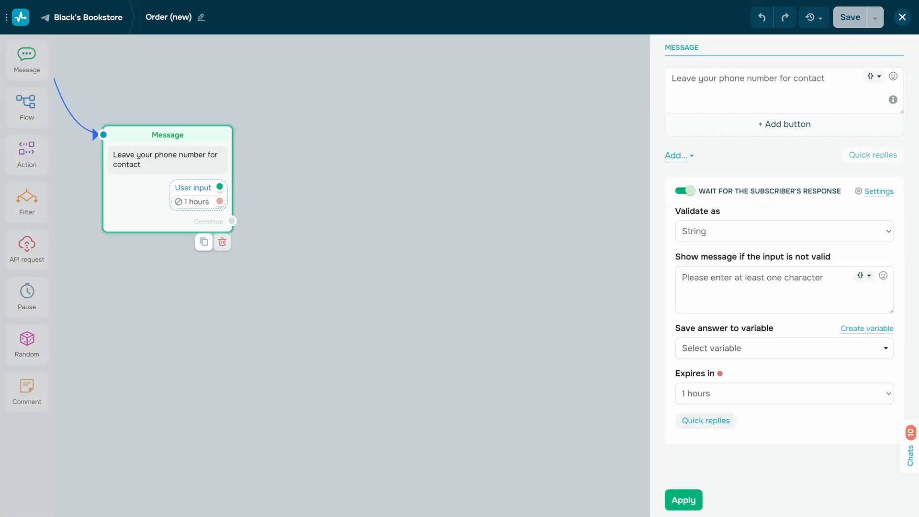
left_click(716, 239)
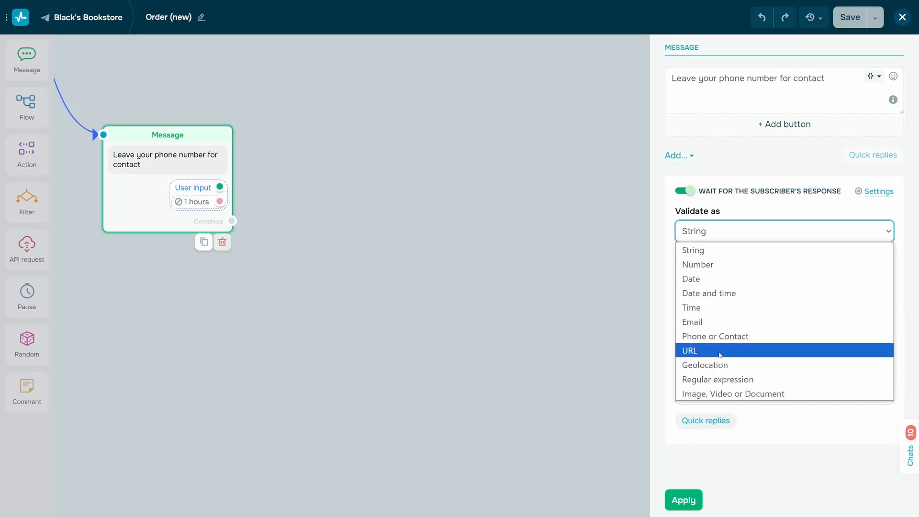
left_click(721, 335)
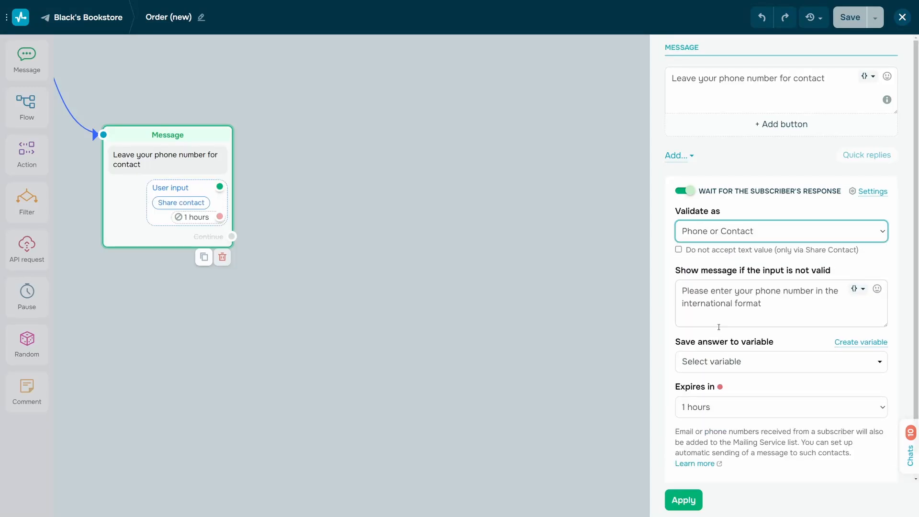
left_click(679, 250)
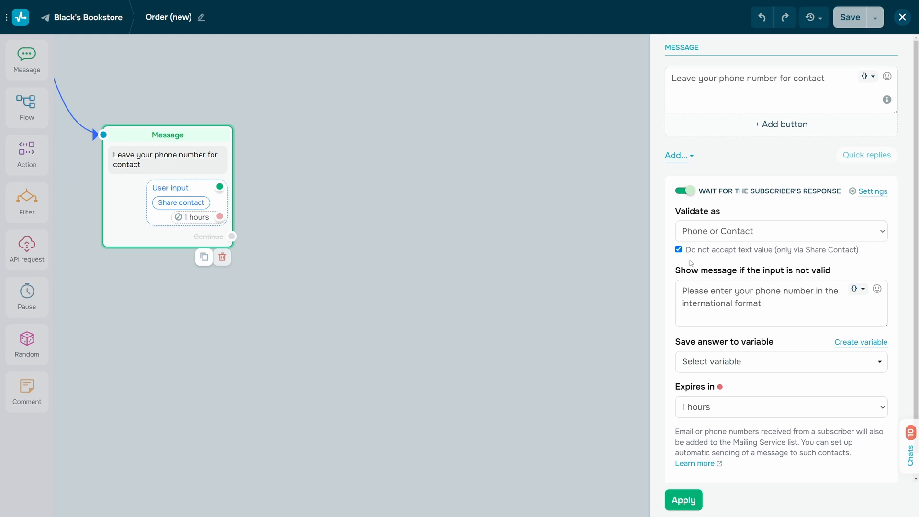
left_click(679, 250)
Examine the user input settings, including the emoji choices for the indicator message and the option to always show the indicator.
left_click(876, 193)
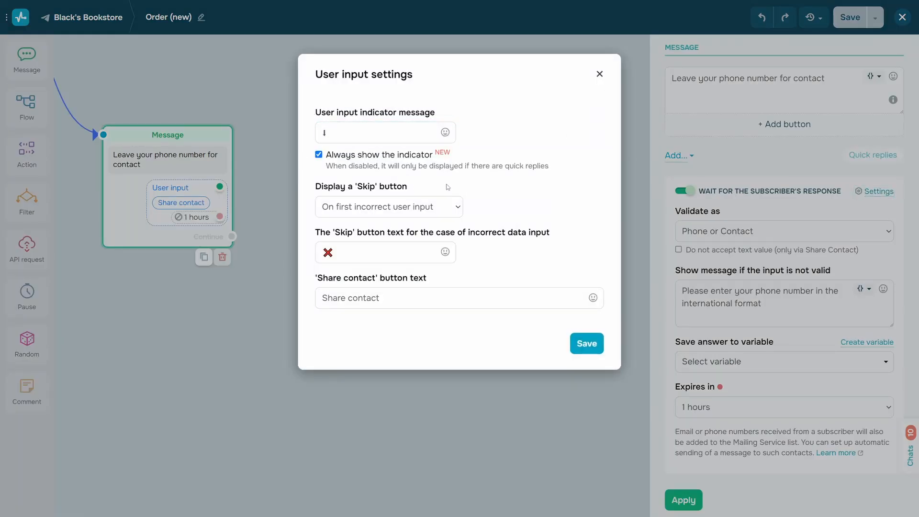
left_click(446, 132)
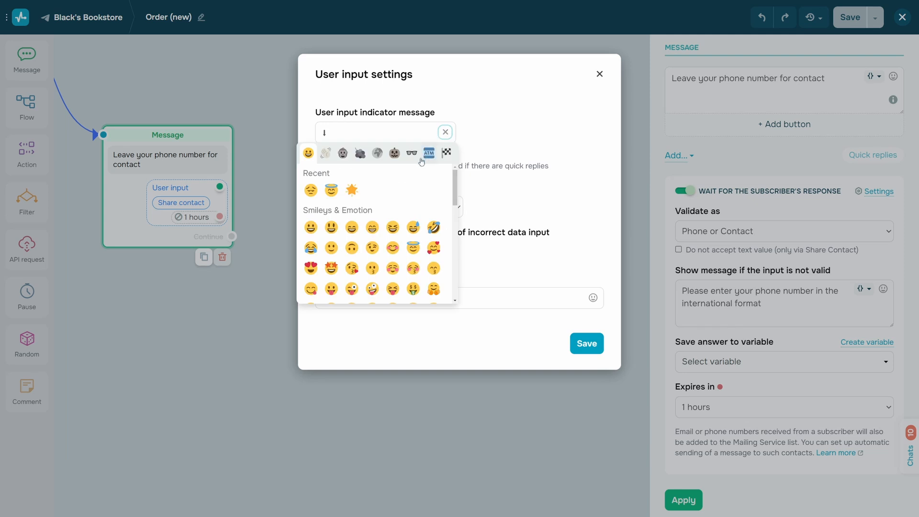
scroll(402, 212, "down", 5)
scroll(403, 213, "down", 5)
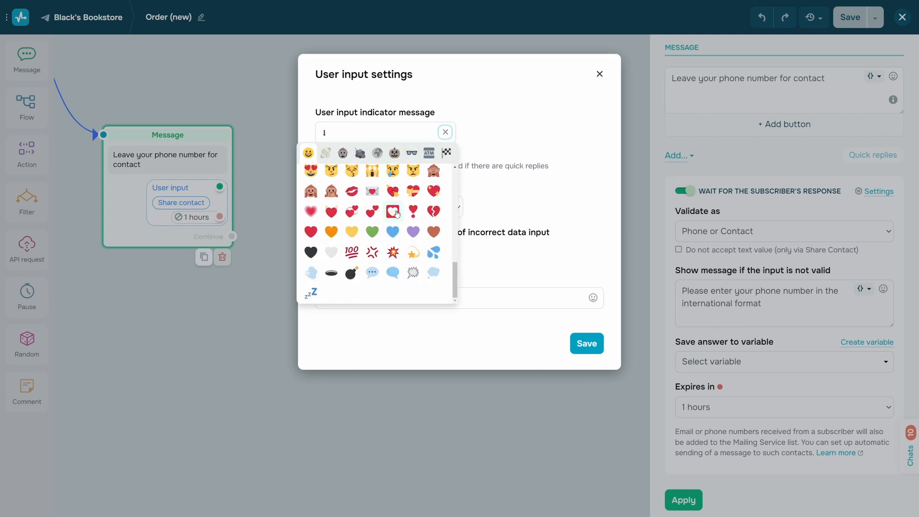
left_click(512, 119)
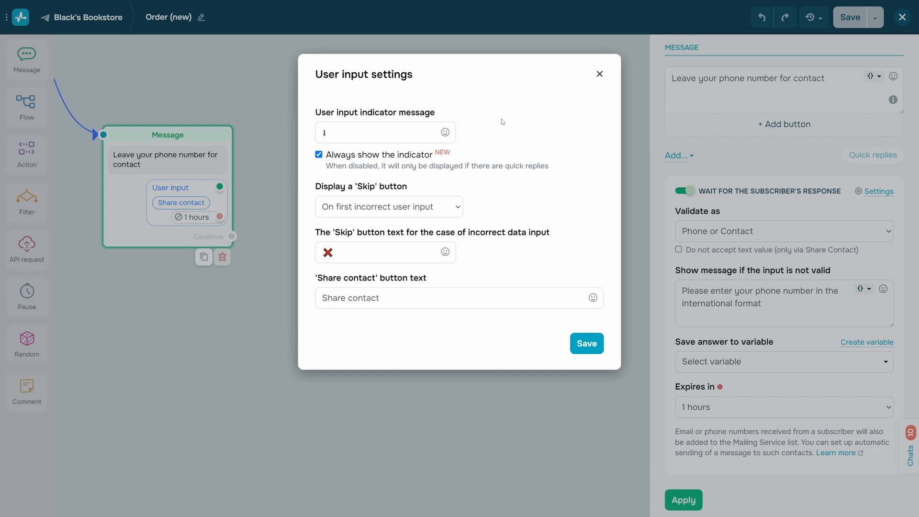
left_click(333, 159)
left_click(411, 161)
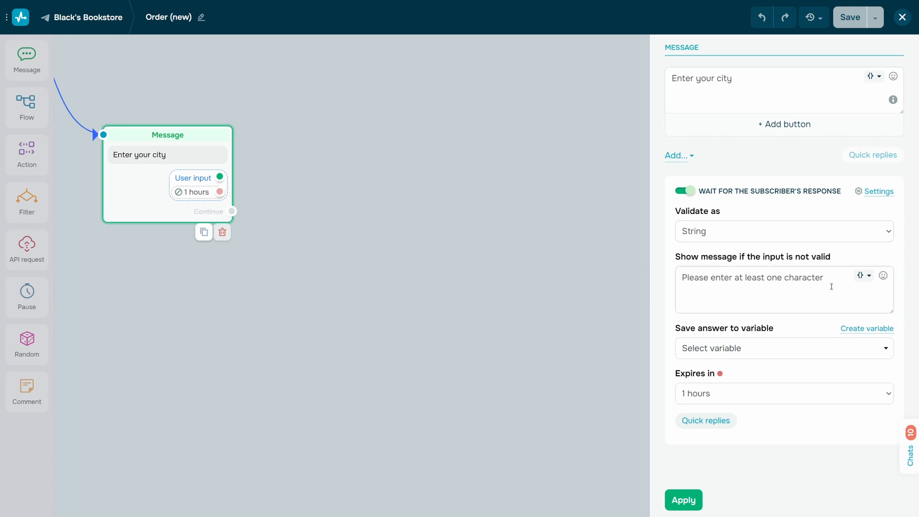
left_click_drag(832, 286, 660, 279)
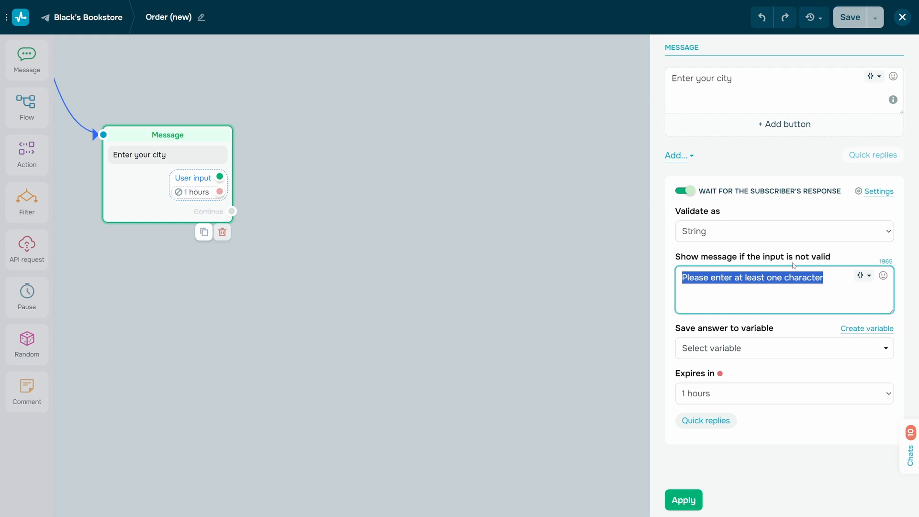
key("BackSpace")
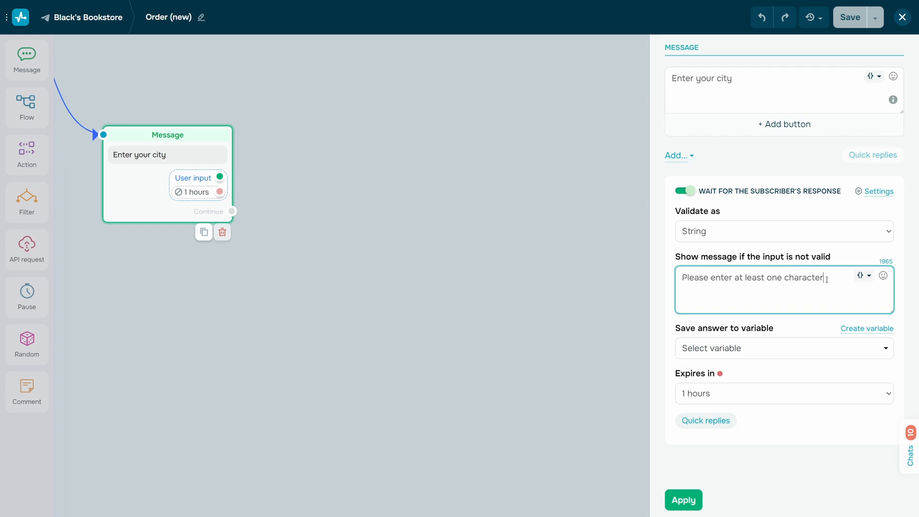
Set the 'Skip' button to display on second incorrect user input and save the user input settings.
left_click(872, 193)
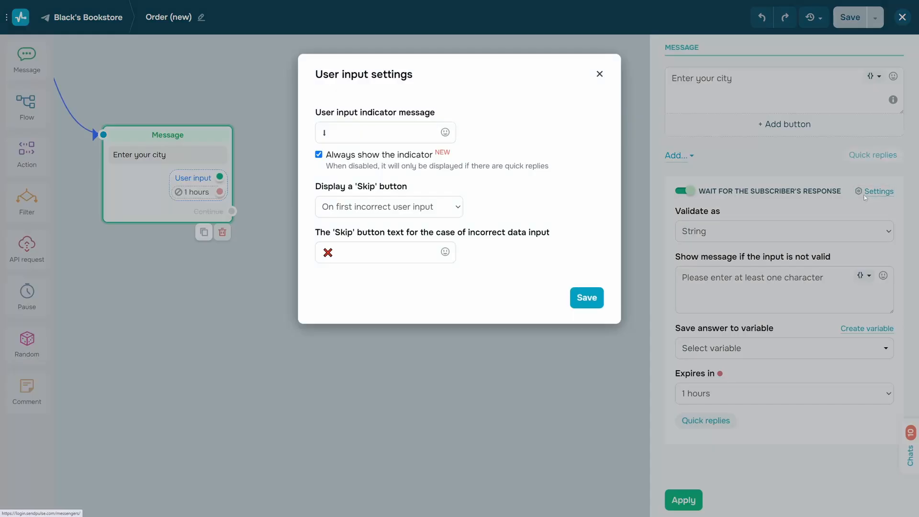
left_click(441, 207)
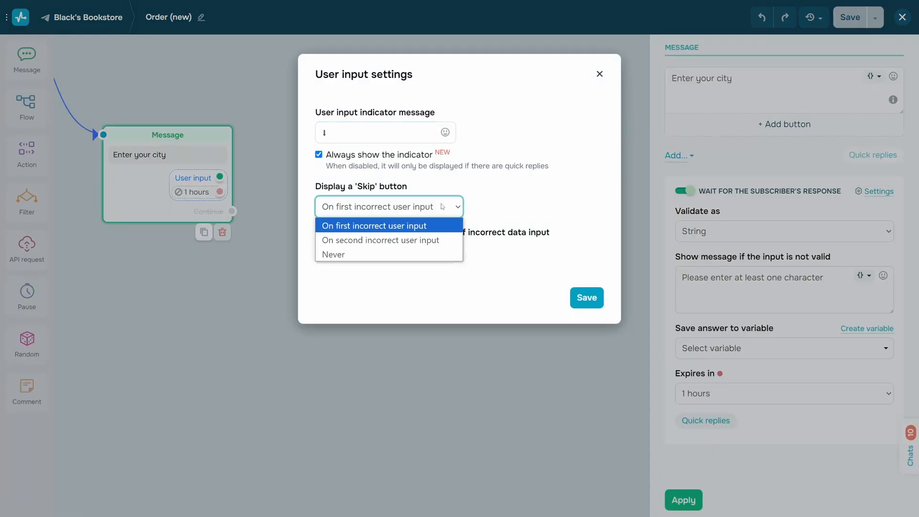
left_click(419, 241)
left_click(423, 253)
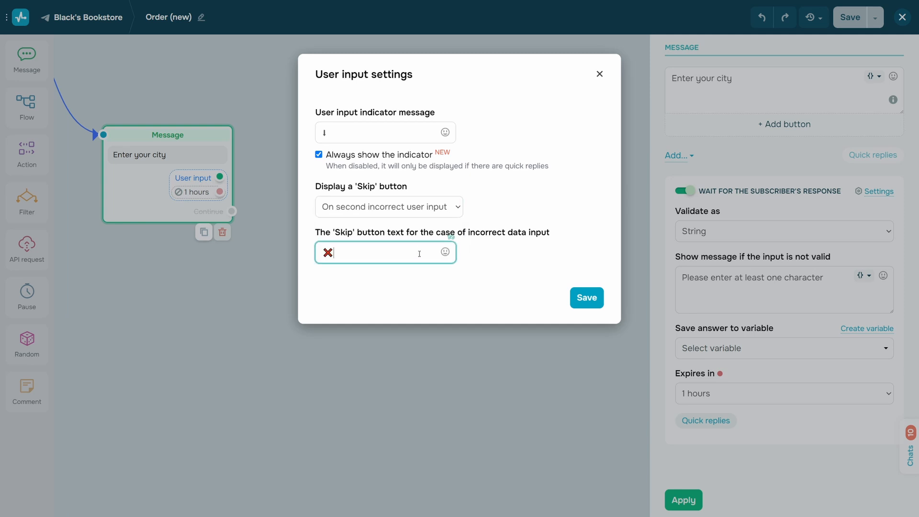
left_click(445, 252)
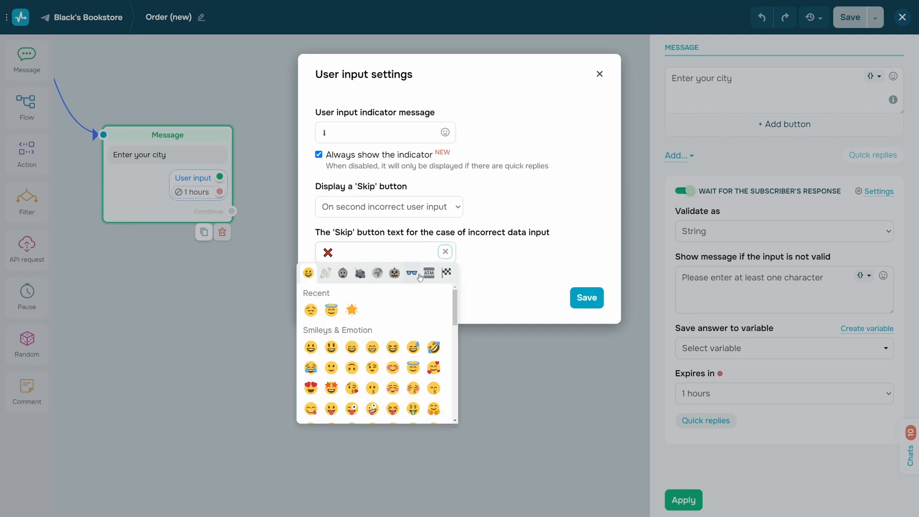
scroll(357, 307, "down", 10)
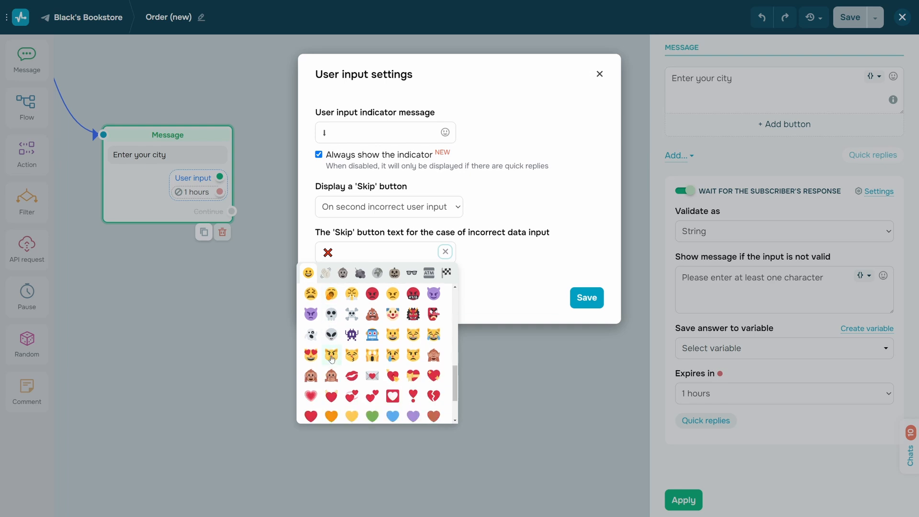
scroll(343, 403, "up", 10)
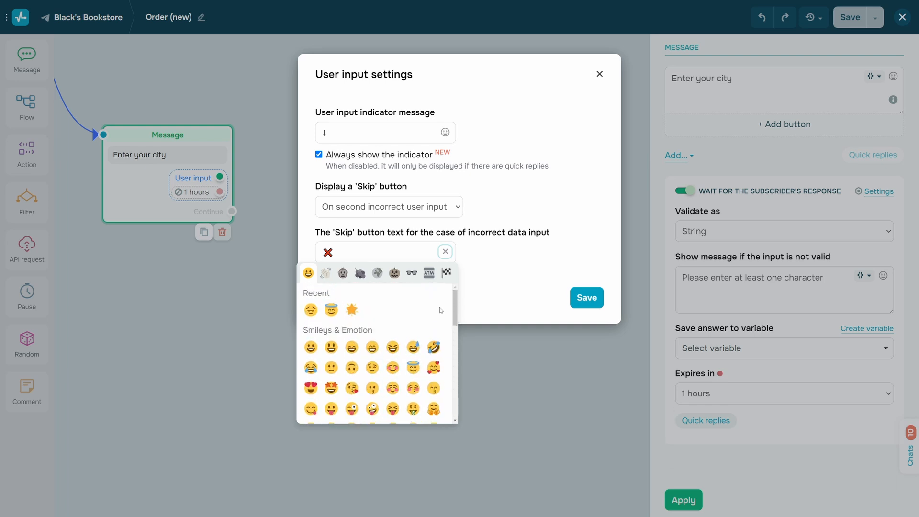
left_click(511, 262)
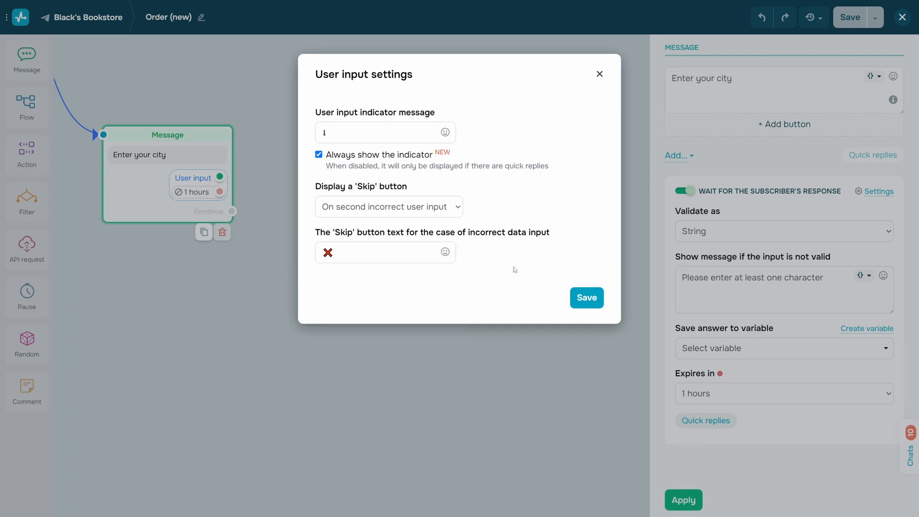
left_click(580, 306)
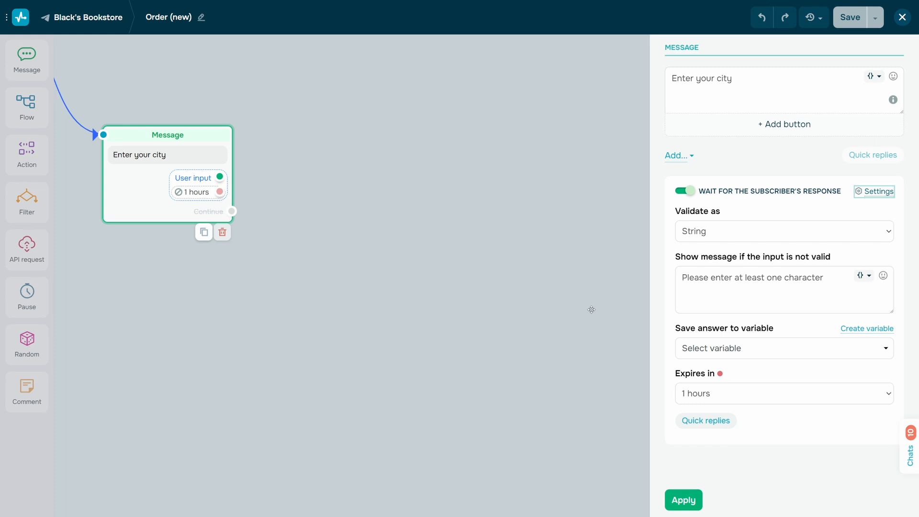
Save the subscriber's answer to the city variable.
left_click(720, 348)
scroll(744, 367, "down", 2)
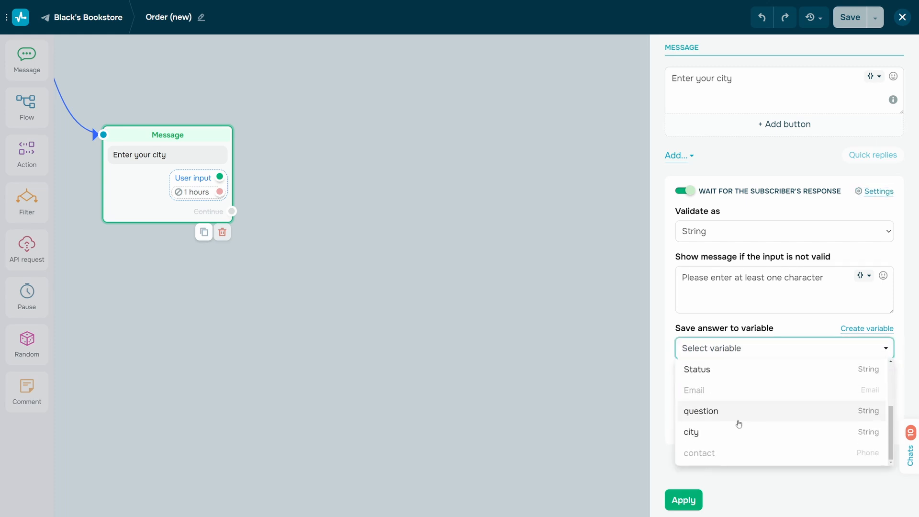
left_click(728, 435)
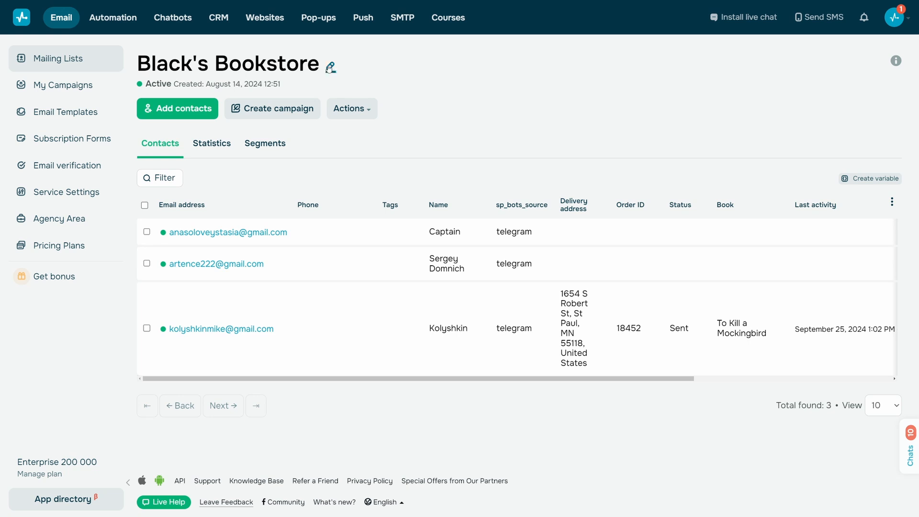
left_click_drag(321, 65, 141, 71)
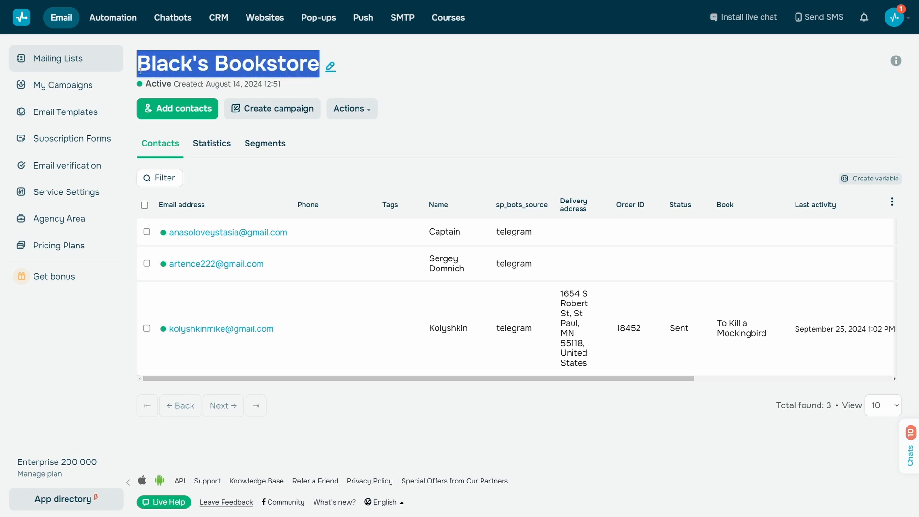
left_click(140, 70)
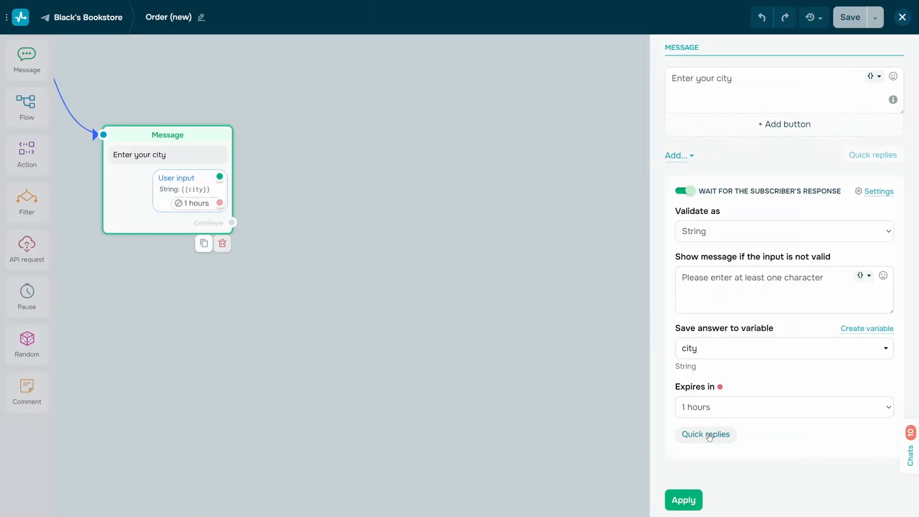
Add the quick replies London, New York and Paris to the city question's user input.
left_click(716, 434)
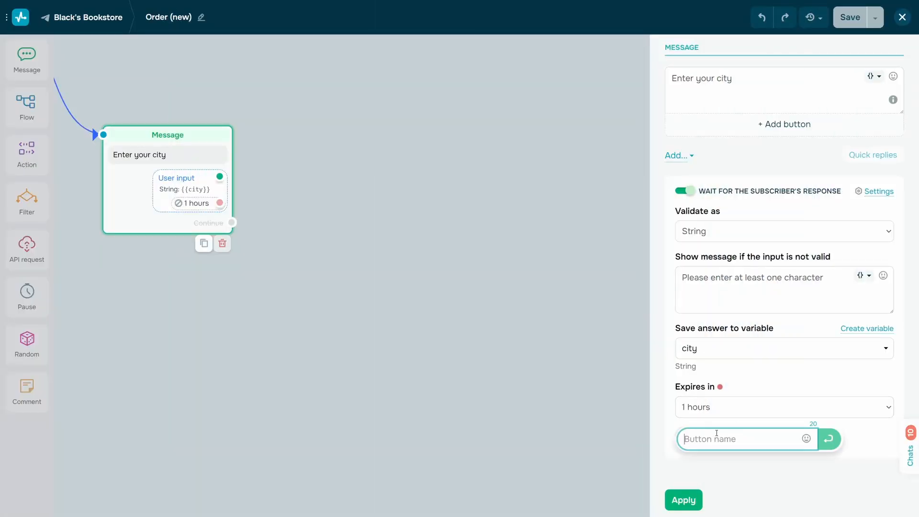
type("London")
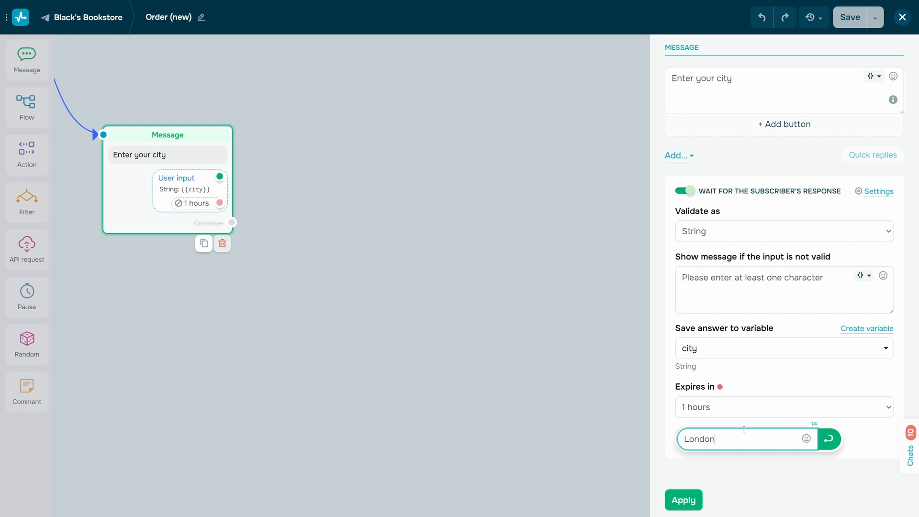
left_click(829, 439)
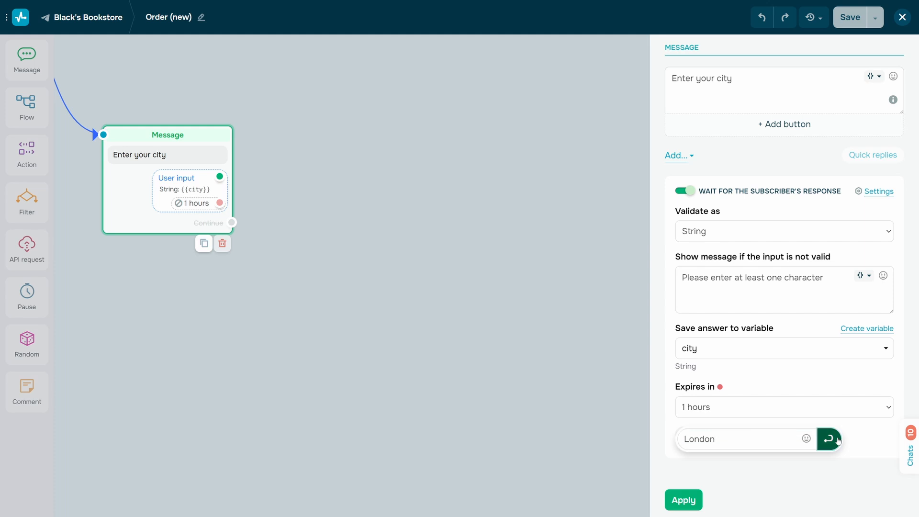
left_click(715, 465)
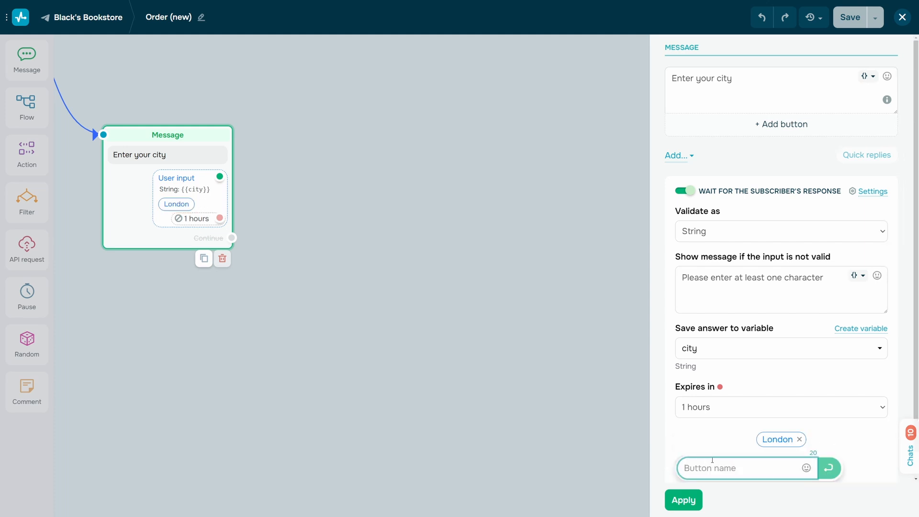
type("New Yo")
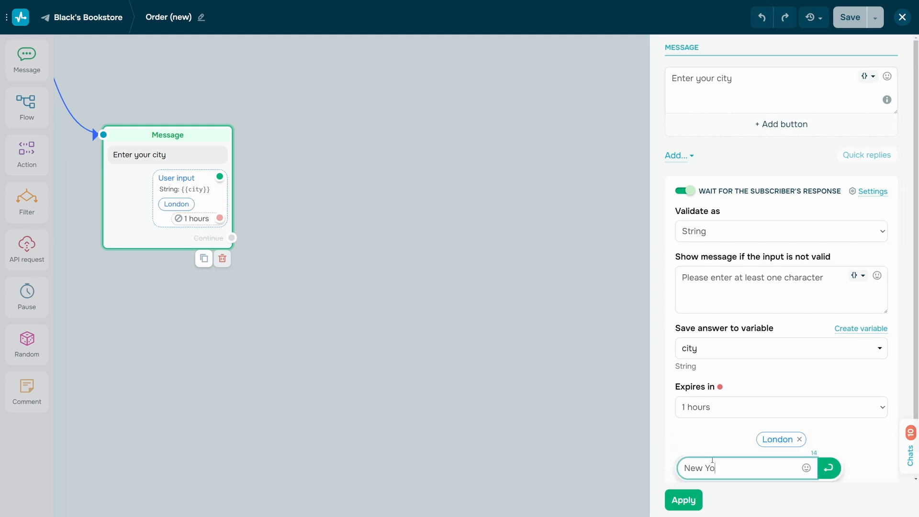
type("rk")
key("Return")
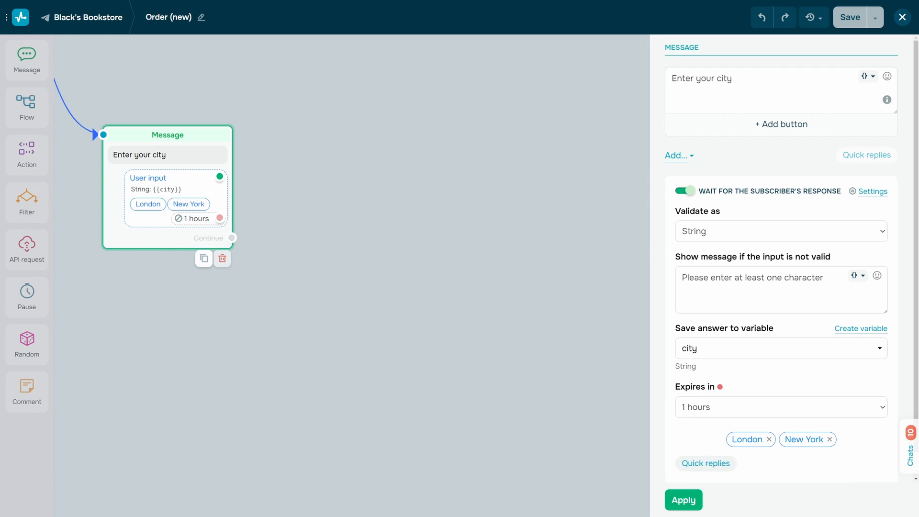
left_click(706, 463)
type("Paris")
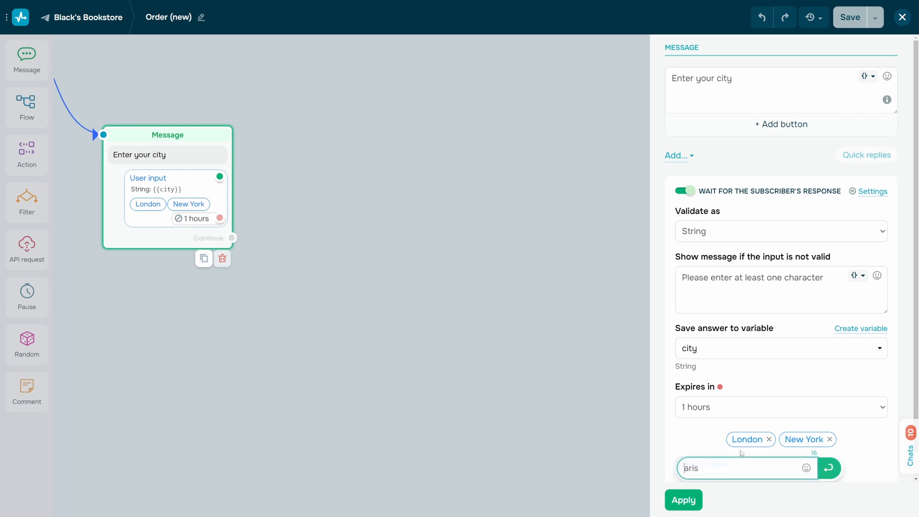
left_click(838, 473)
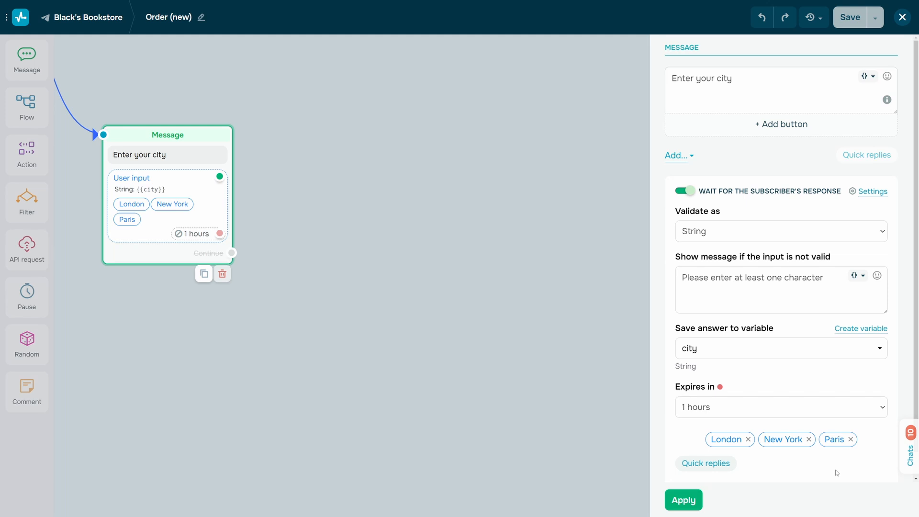
Set the response wait to expire in 3 hours and apply the message block's settings.
left_click(707, 412)
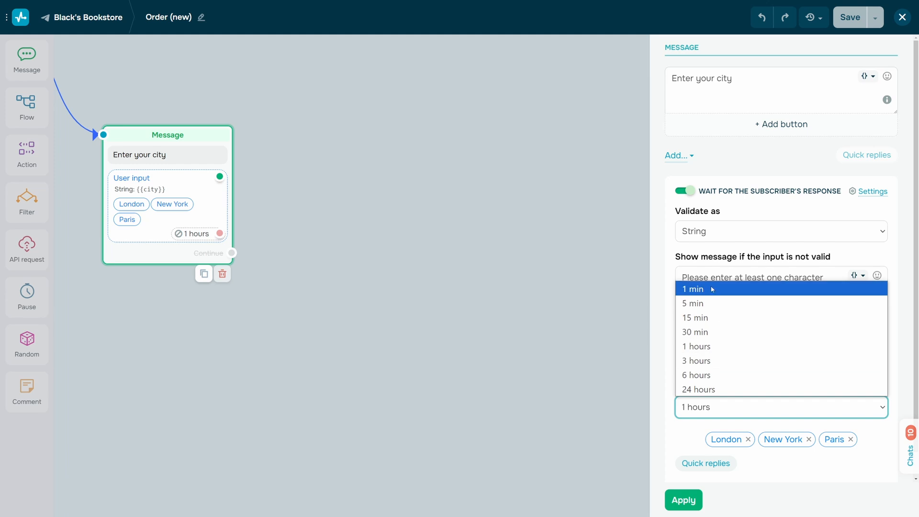
left_click(703, 365)
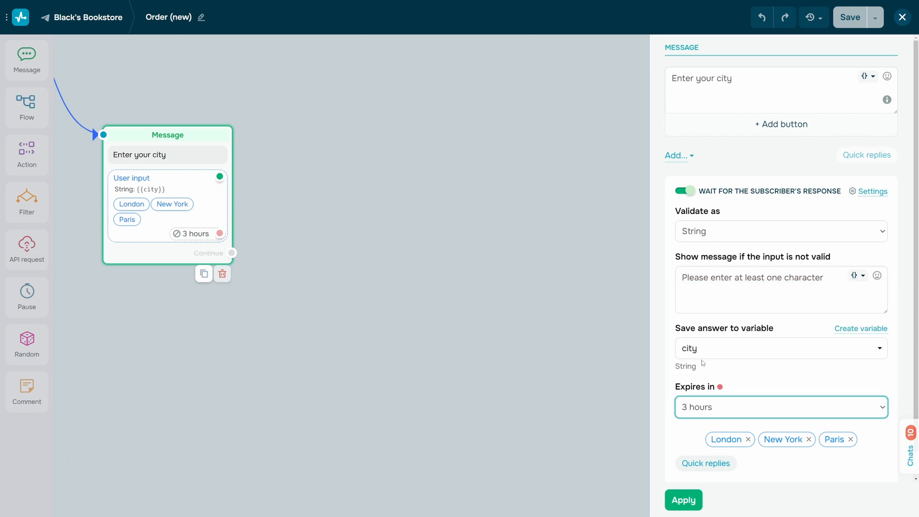
left_click(683, 438)
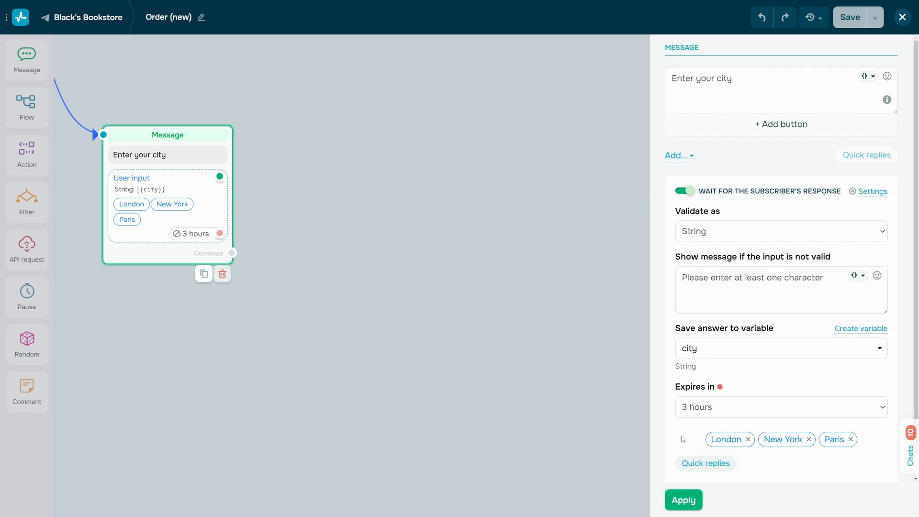
left_click(684, 500)
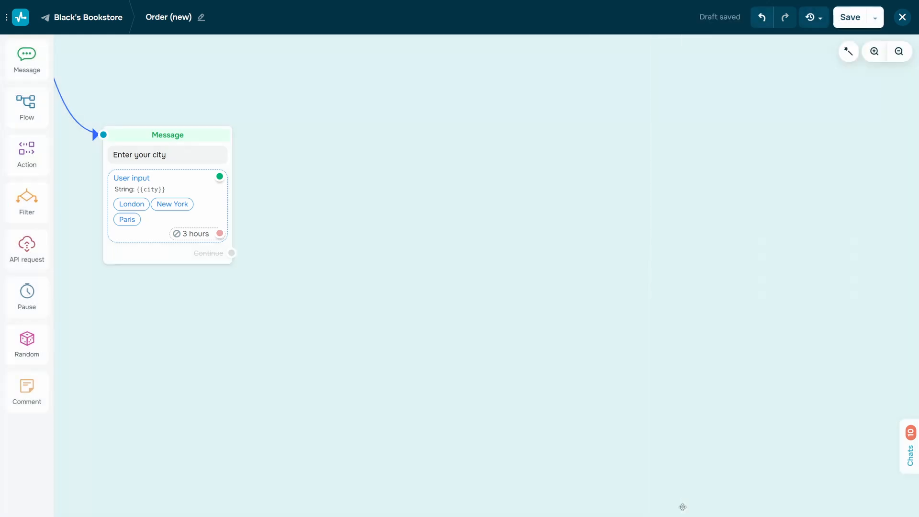
Add a new message block on the canvas beside the city question.
left_click_drag(26, 57, 326, 182)
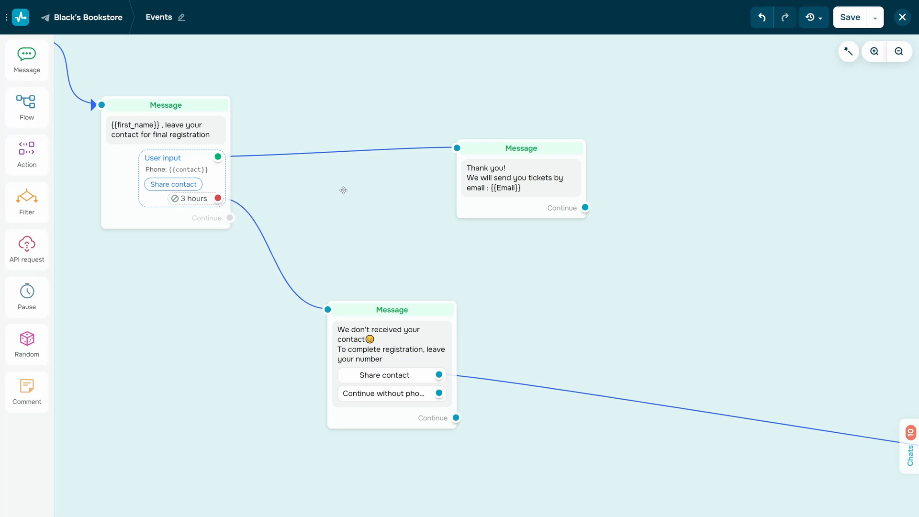